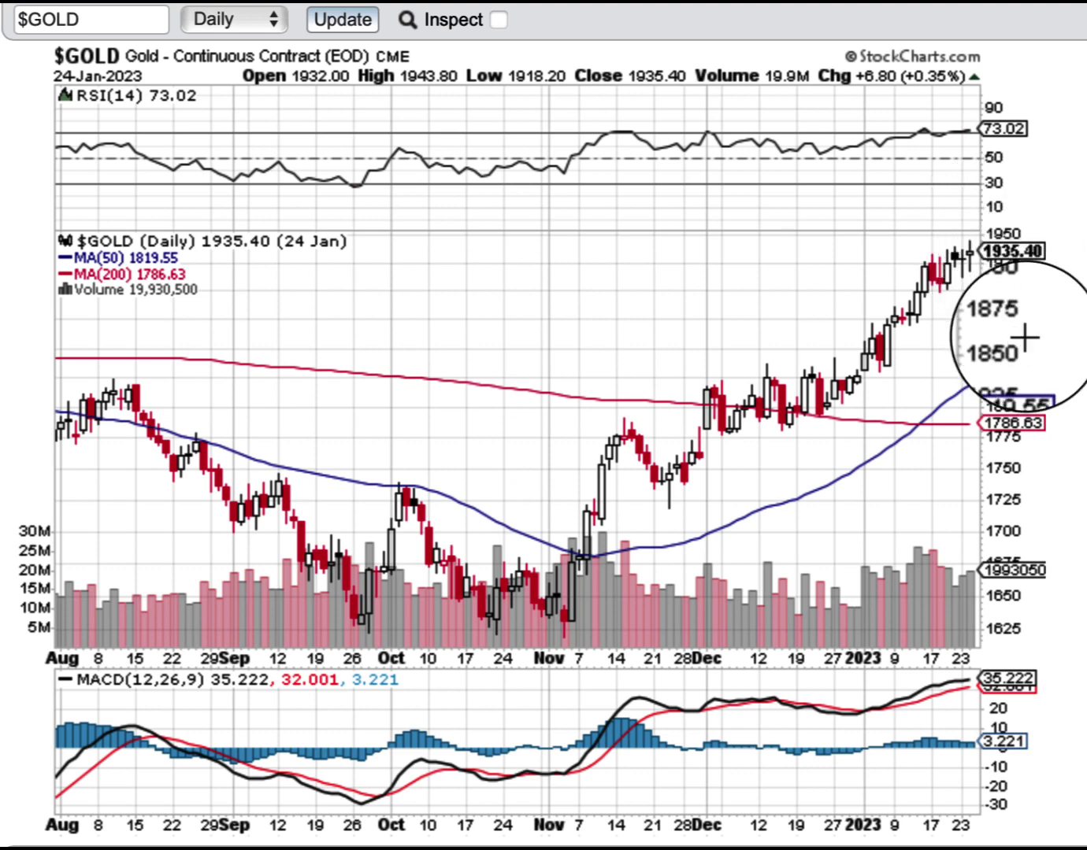
- Redraw the $GOLD chart with Weekly candlestick bars
{"action": "left_click", "coordinate": [259, 19]}
{"action": "left_click", "coordinate": [243, 62]}
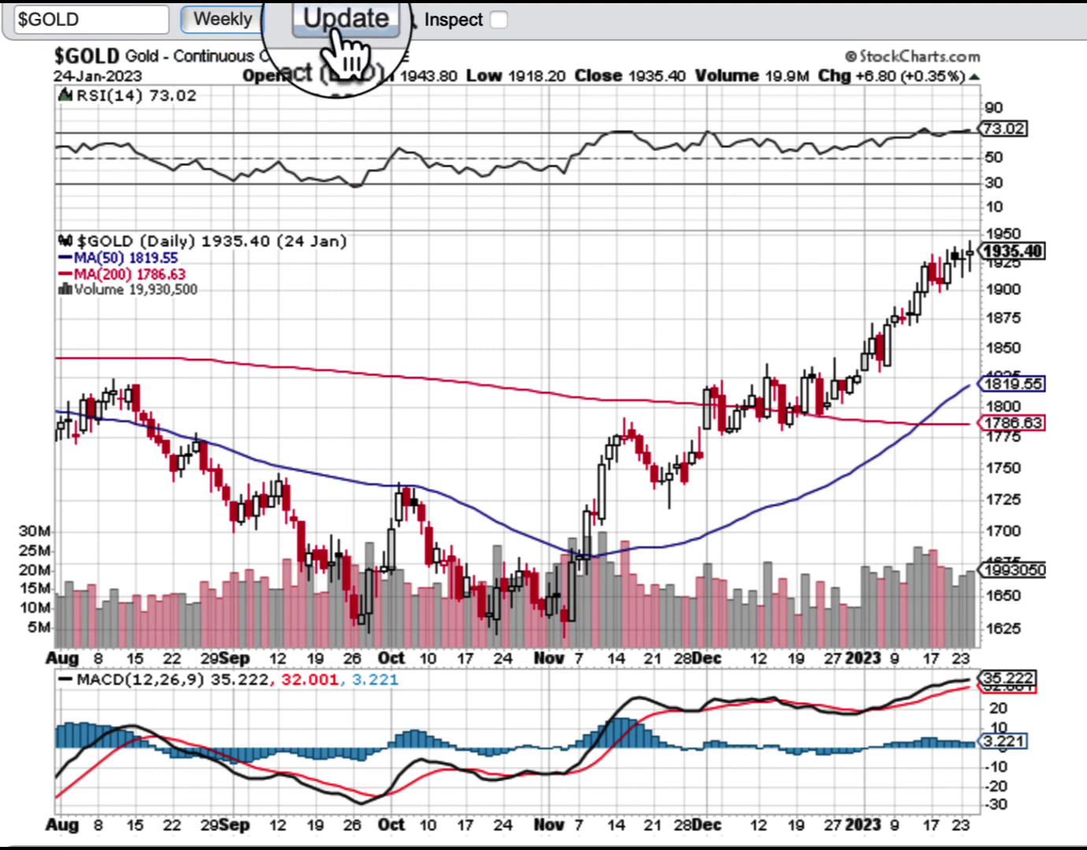
{"action": "left_click", "coordinate": [336, 21]}
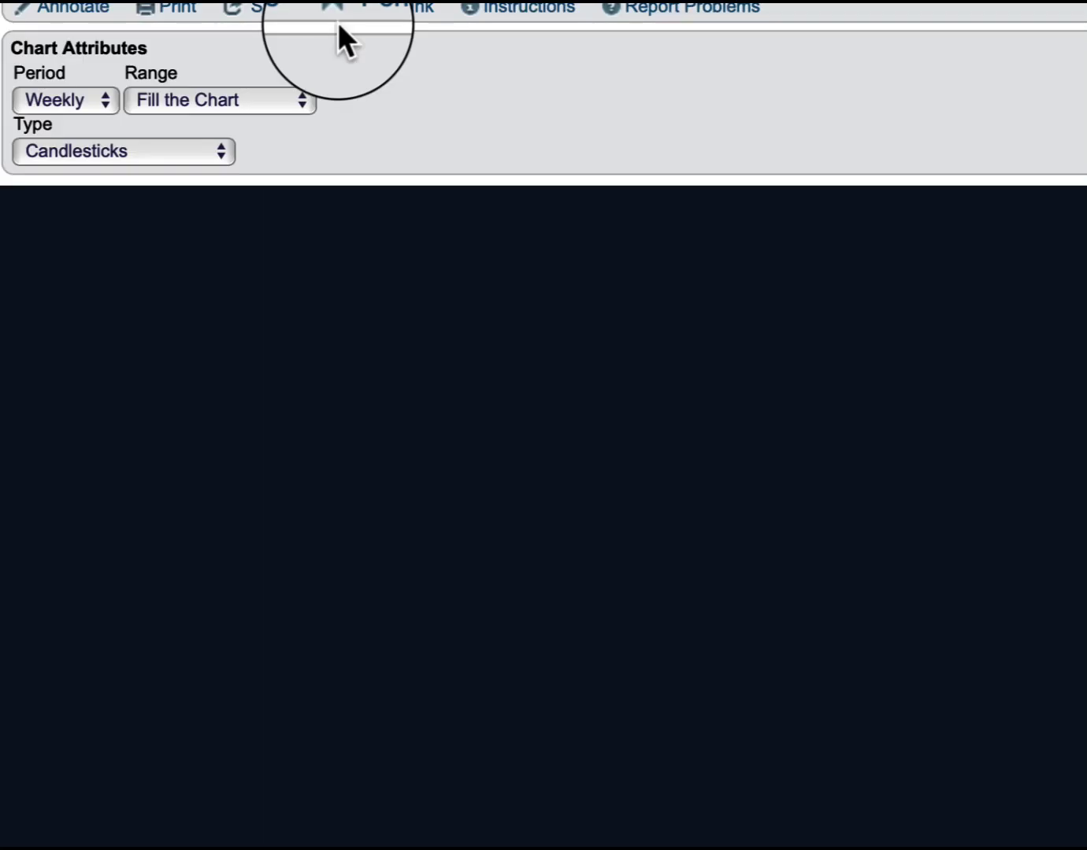
{"action": "scroll", "coordinate": [337, 21], "scroll_direction": "up", "scroll_amount": 10}
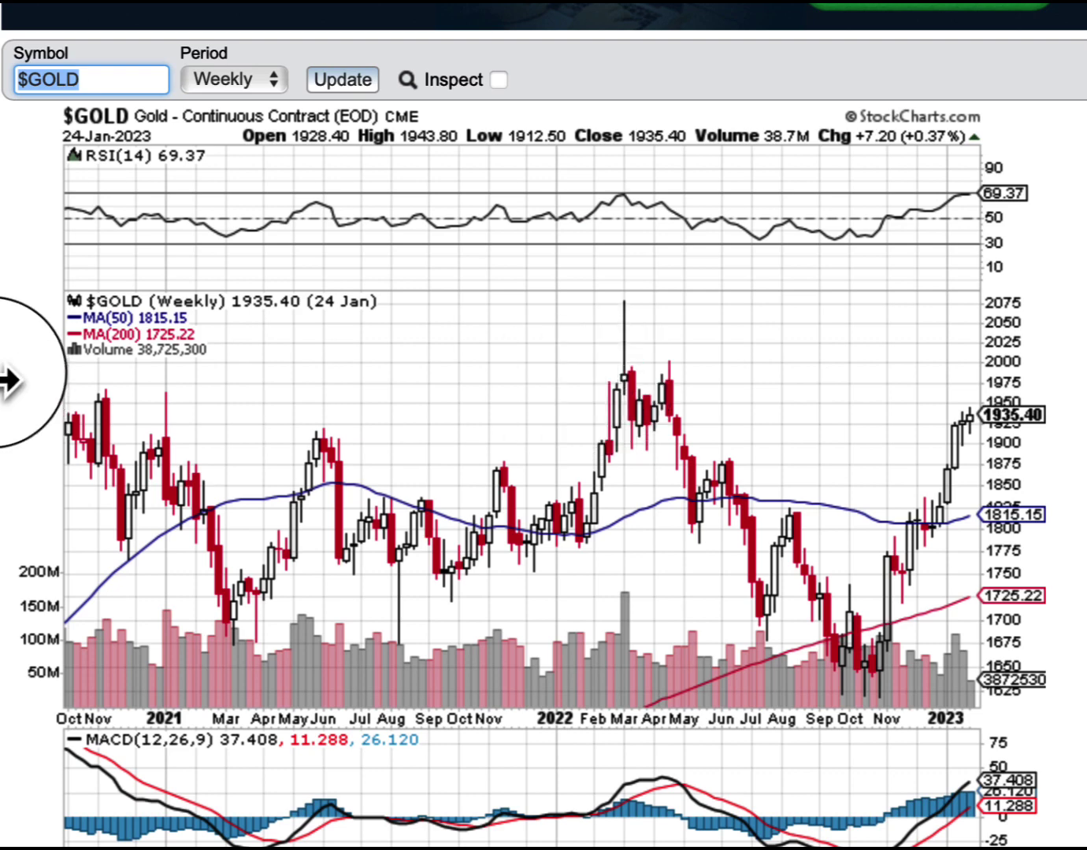
- Set the $GOLD chart period back to Daily and reload it
{"action": "left_click", "coordinate": [255, 80]}
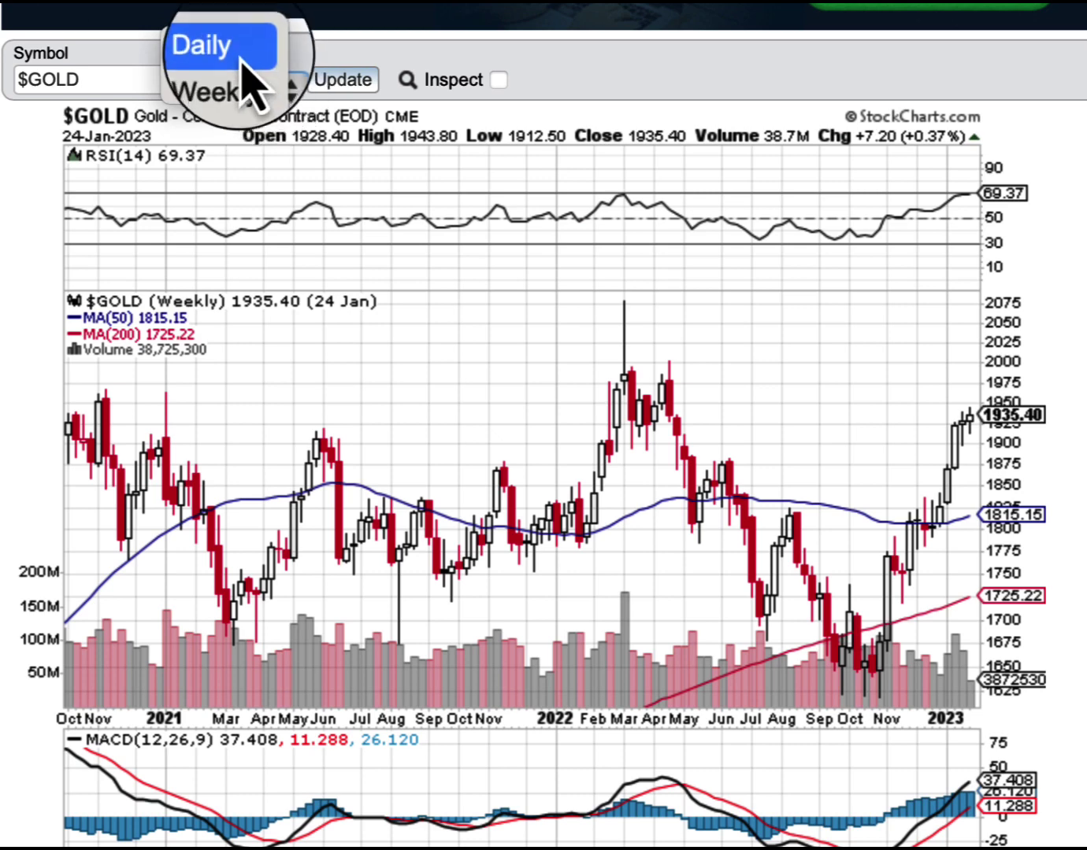
{"action": "left_click", "coordinate": [244, 58]}
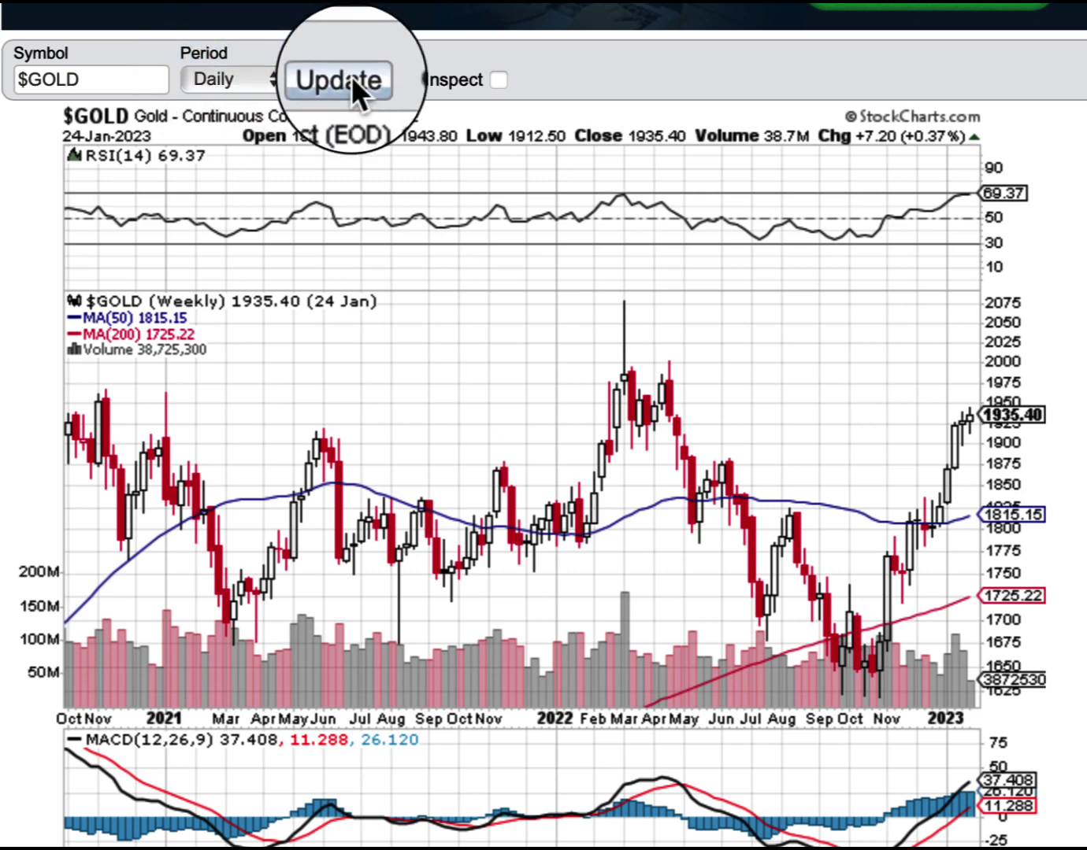
{"action": "left_click", "coordinate": [351, 79]}
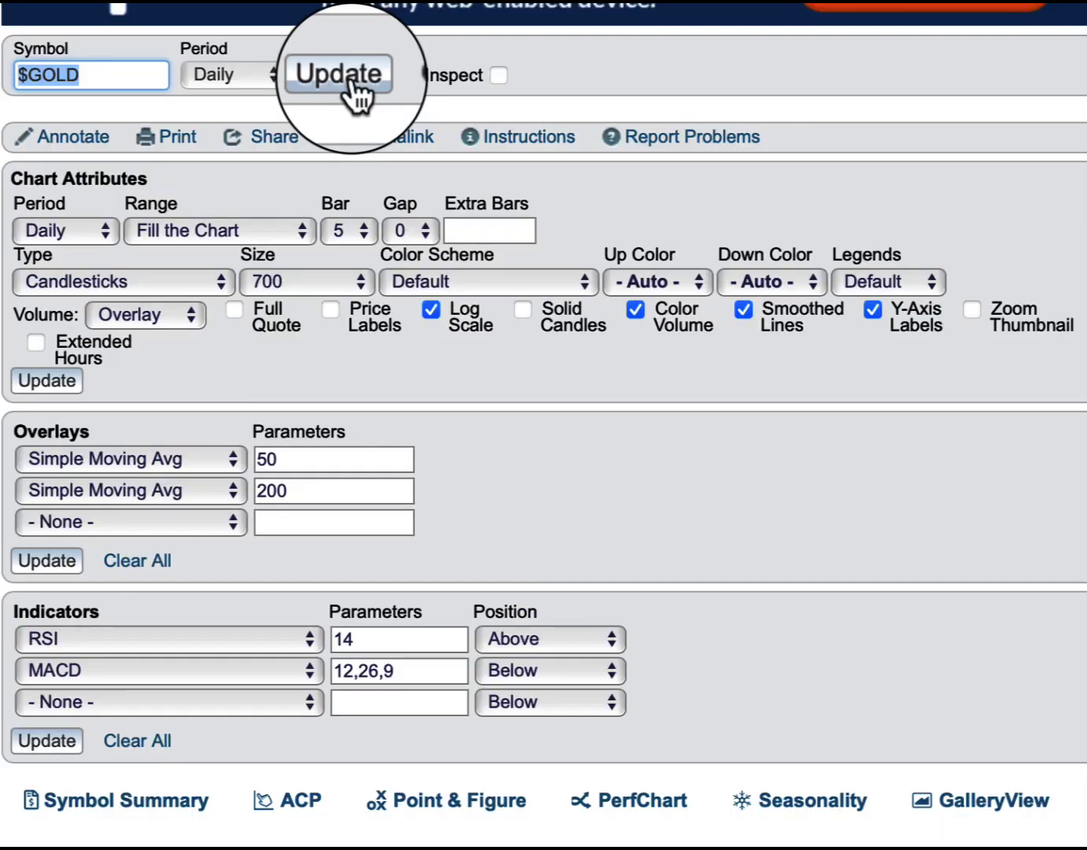
{"action": "left_click", "coordinate": [351, 79]}
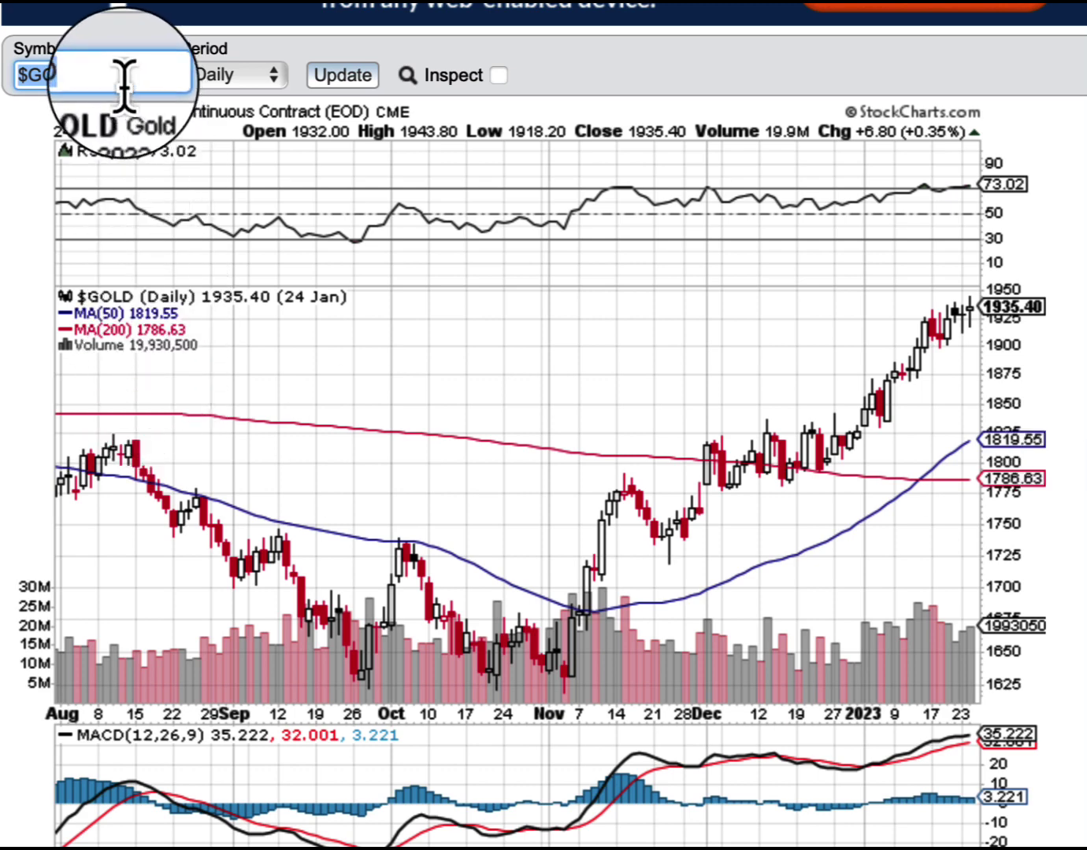
- Change the symbol to $USD, update the chart, and dismiss the membership popup
{"action": "left_click", "coordinate": [99, 73]}
{"action": "key", "text": "BackSpace"}
{"action": "key", "text": "BackSpace"}
{"action": "key", "text": "BackSpace"}
{"action": "key", "text": "BackSpace"}
{"action": "type", "text": "usd"}
{"action": "left_click", "coordinate": [343, 75]}
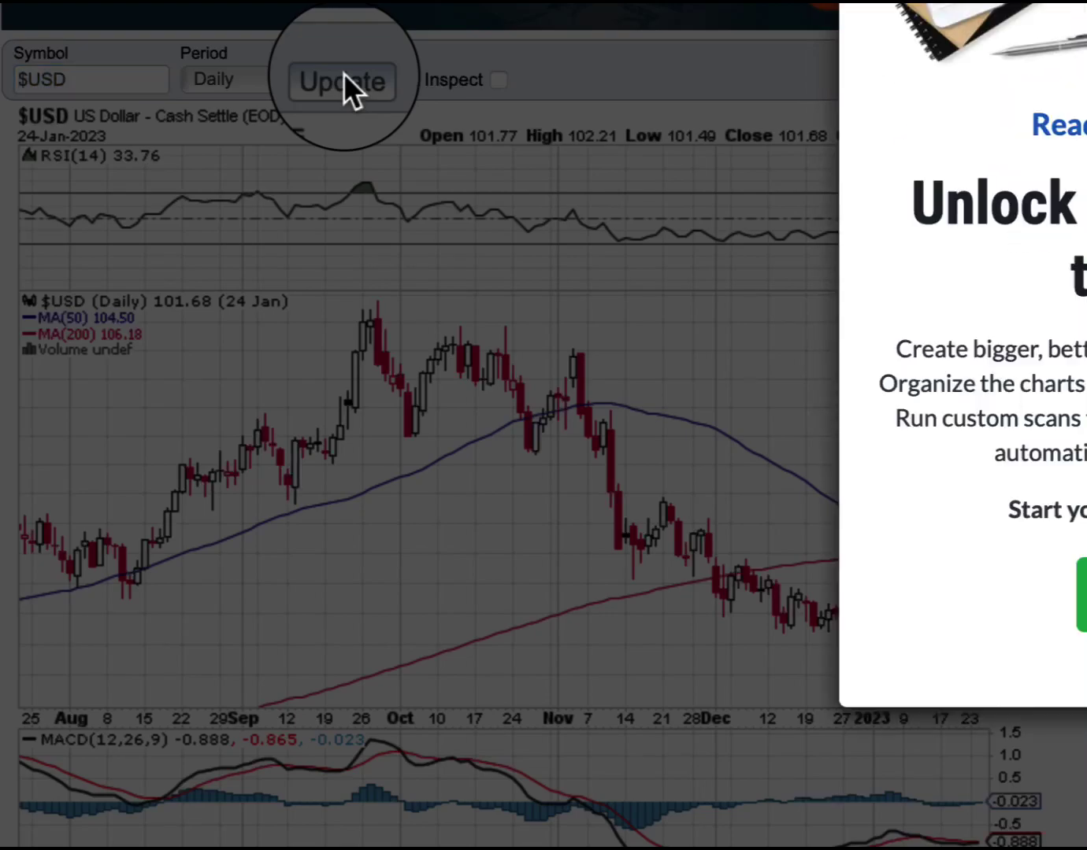
{"action": "key", "text": "Escape"}
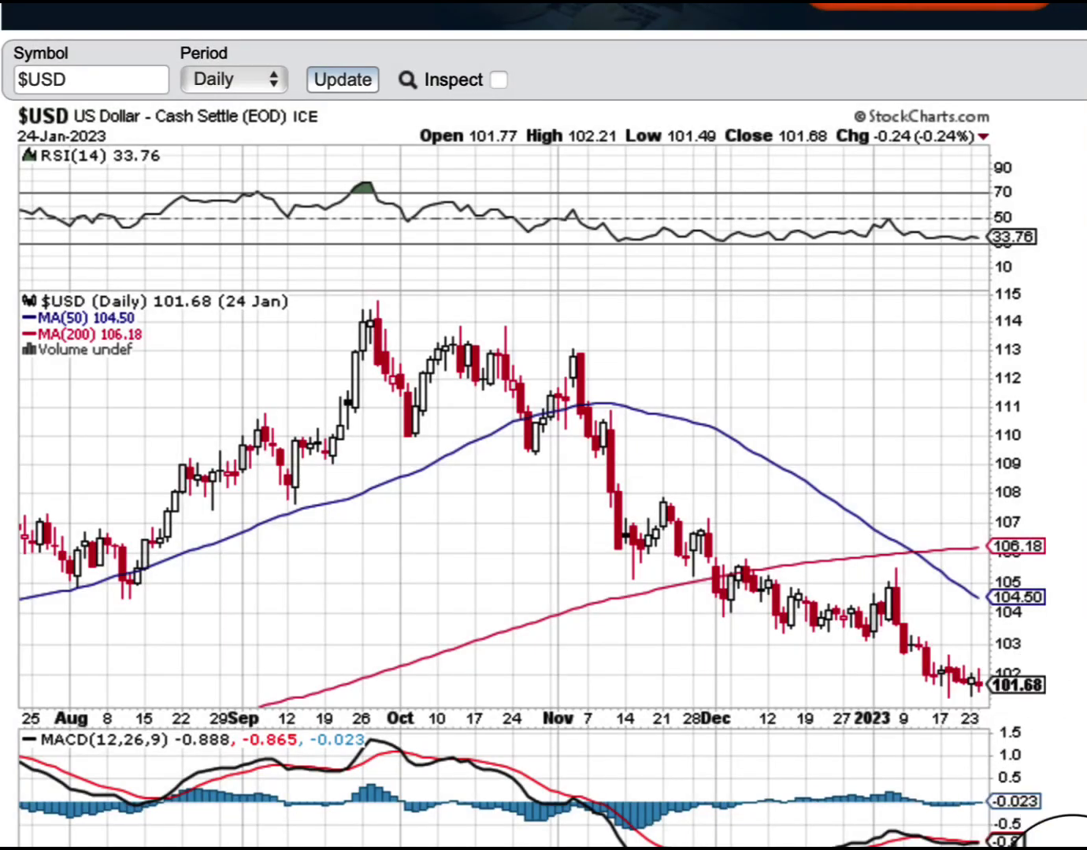
{"action": "scroll", "coordinate": [1056, 842], "scroll_direction": "down", "scroll_amount": 1}
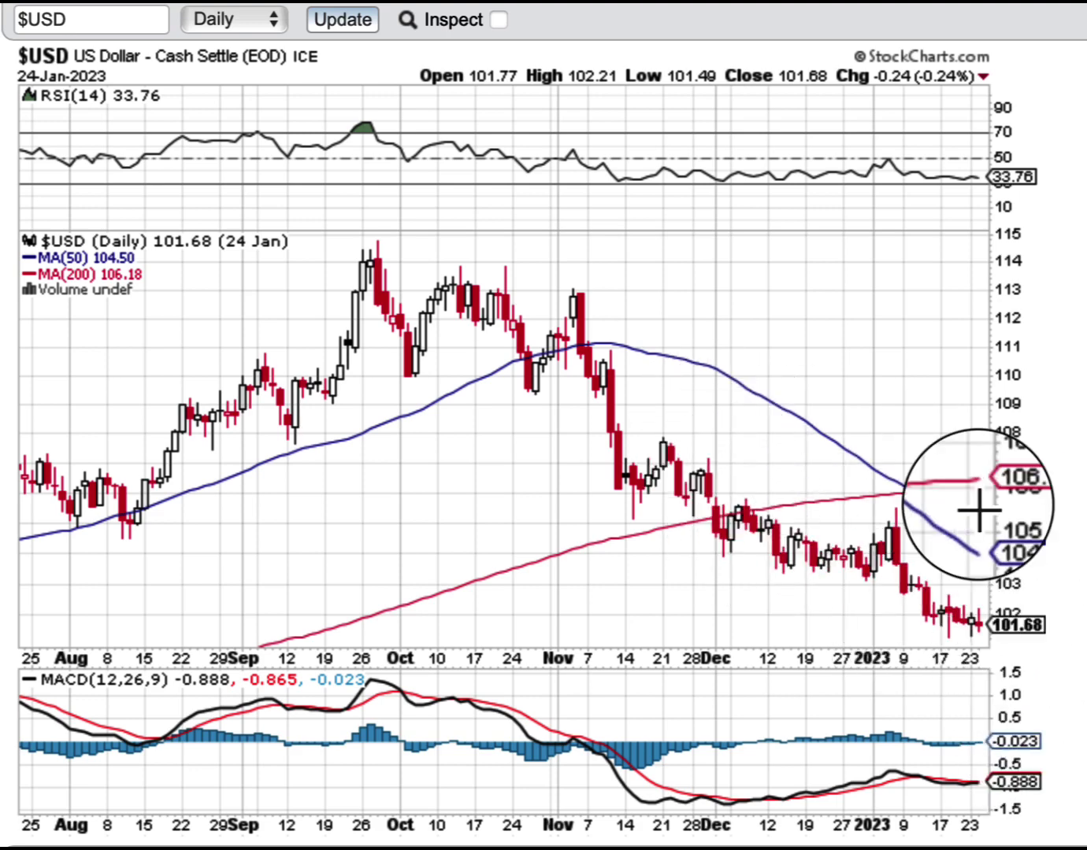
- Replace the symbol with $gold and update to show the daily gold chart
{"action": "left_click", "coordinate": [138, 29]}
{"action": "type", "text": "$U"}
{"action": "key", "text": "BackSpace"}
{"action": "type", "text": "gold"}
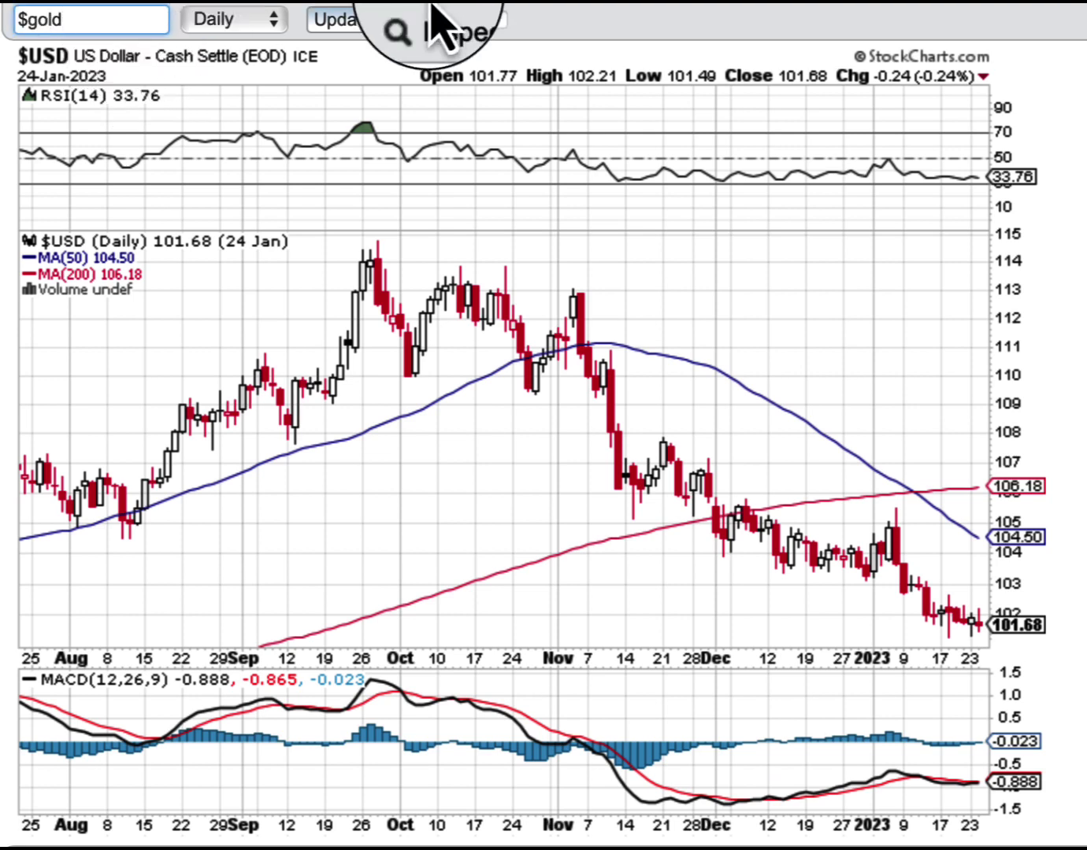
{"action": "left_click", "coordinate": [358, 22]}
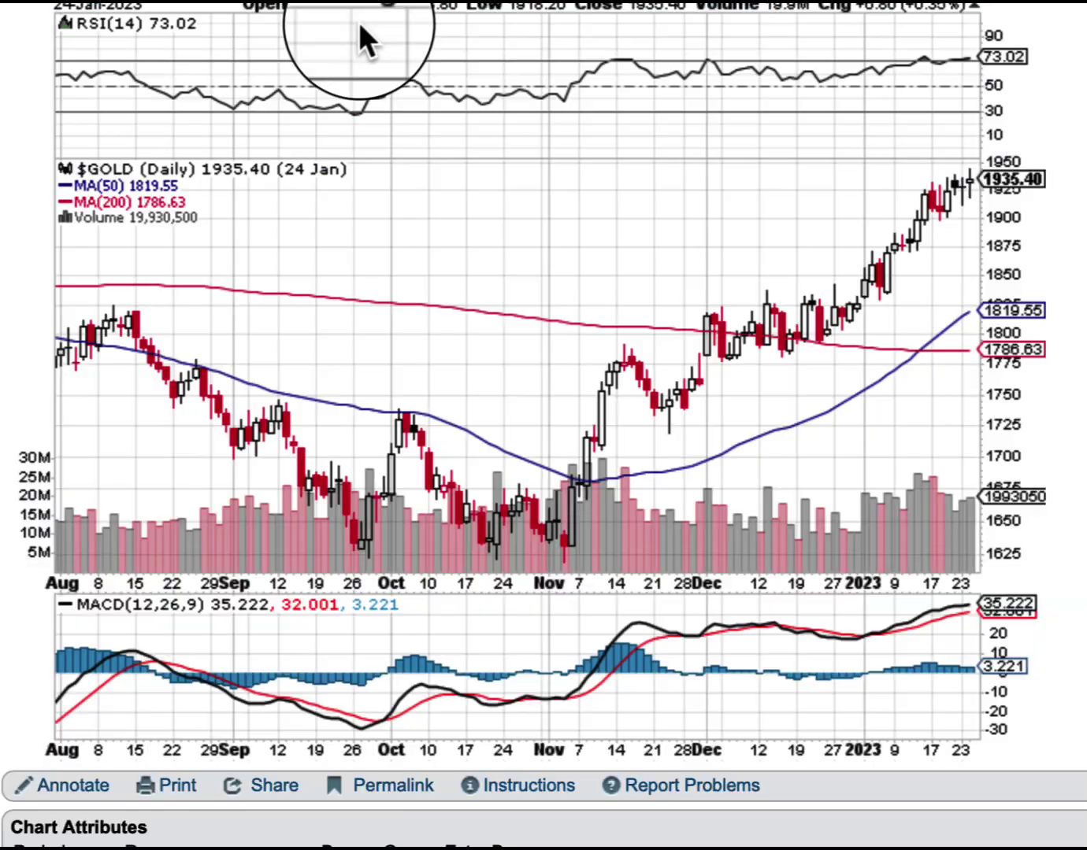
{"action": "scroll", "coordinate": [353, 26], "scroll_direction": "up", "scroll_amount": 2}
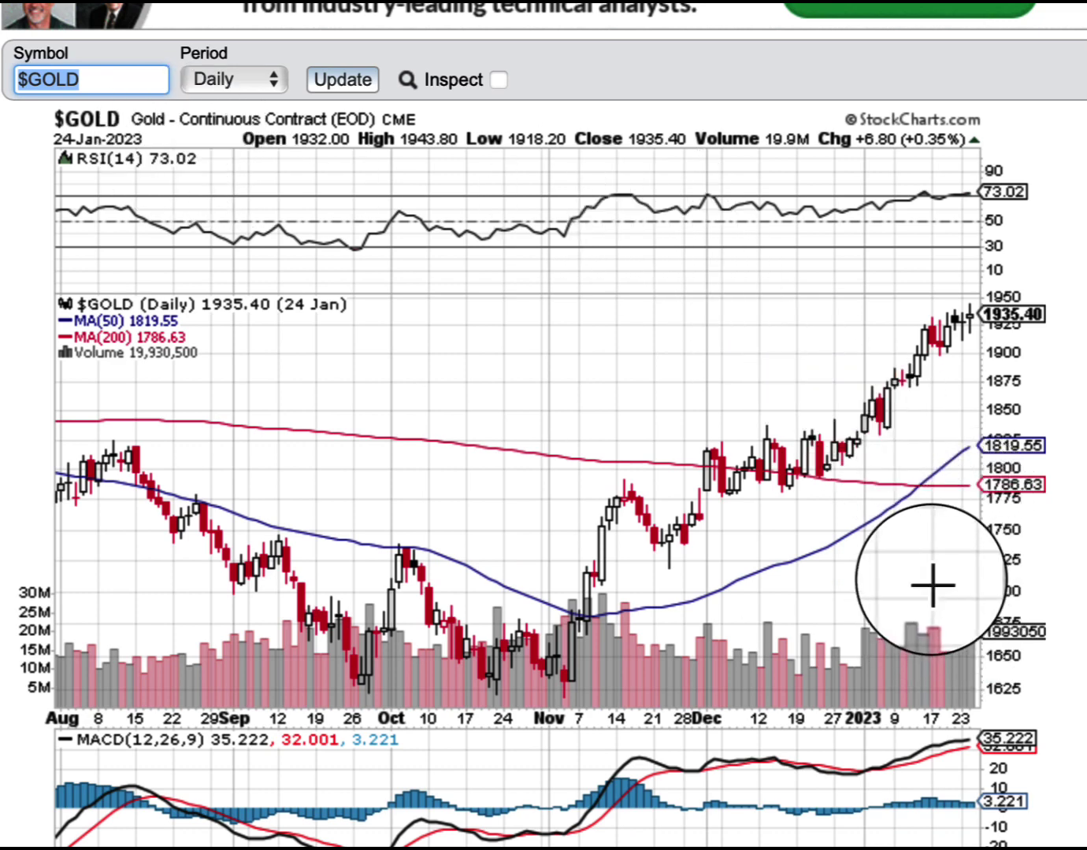
- Enter $USD as the symbol to load the daily dollar chart
{"action": "type", "text": "$C"}
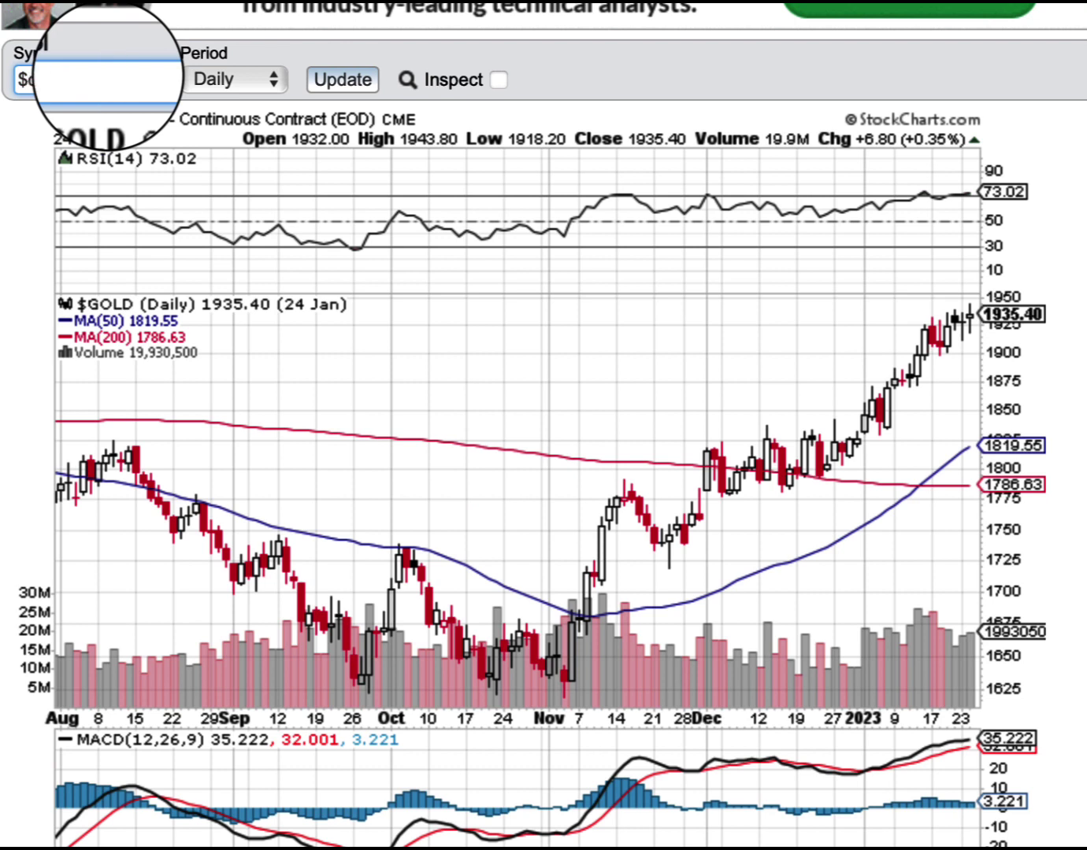
{"action": "key", "text": "BackSpace"}
{"action": "type", "text": "USD"}
{"action": "key", "text": "Return"}
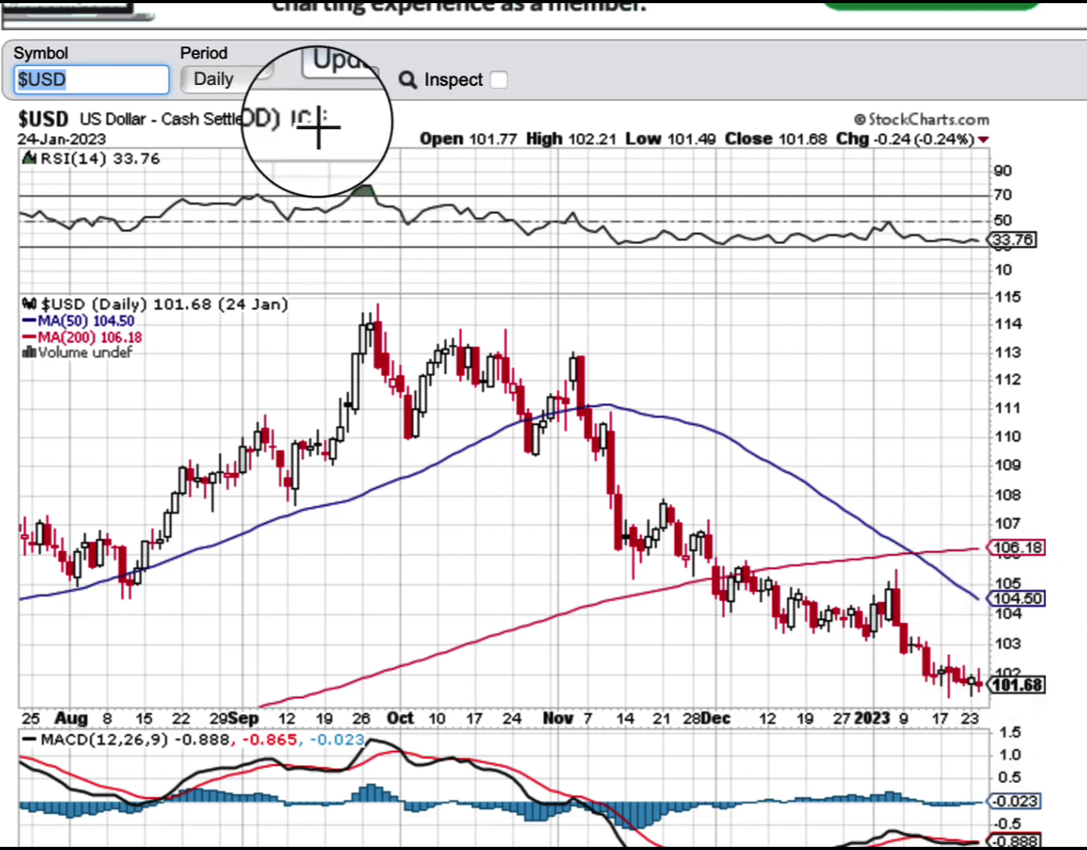
- Change the symbol from $USD to $gold and update the chart
{"action": "left_click", "coordinate": [125, 80]}
{"action": "key", "text": "BackSpace"}
{"action": "key", "text": "BackSpace"}
{"action": "key", "text": "BackSpace"}
{"action": "type", "text": "gold"}
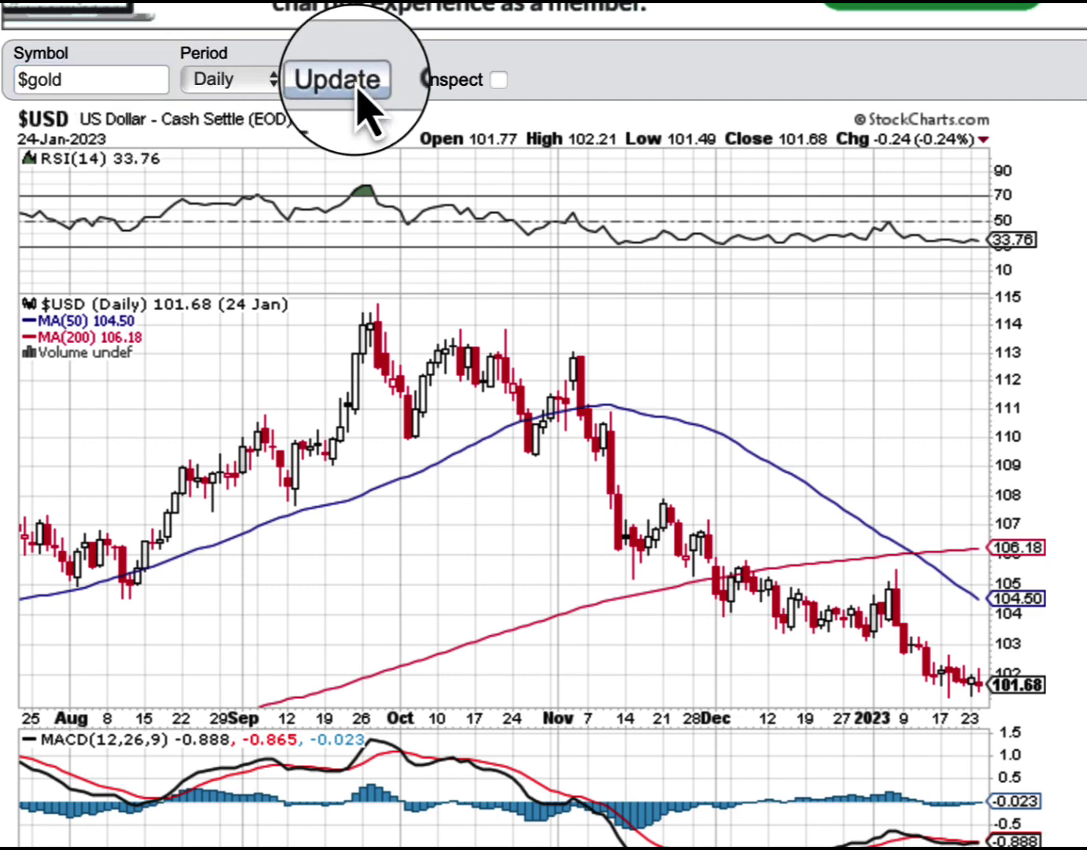
{"action": "left_click", "coordinate": [354, 79]}
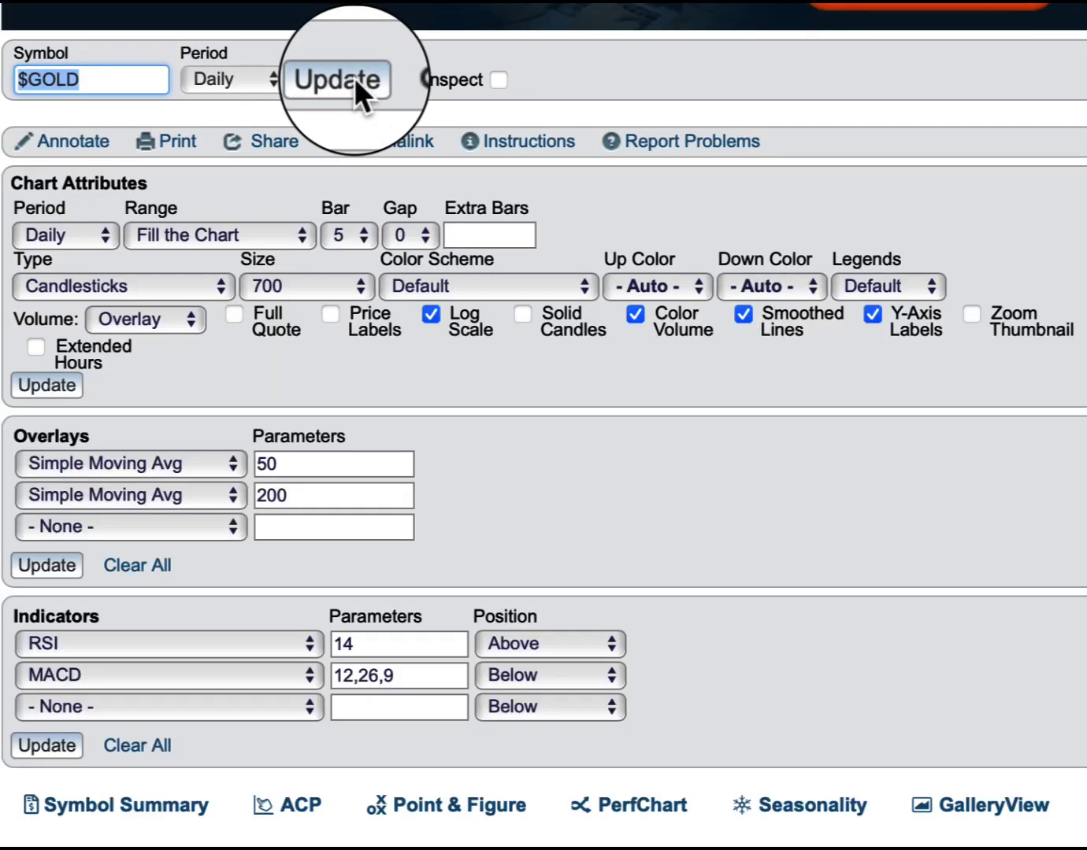